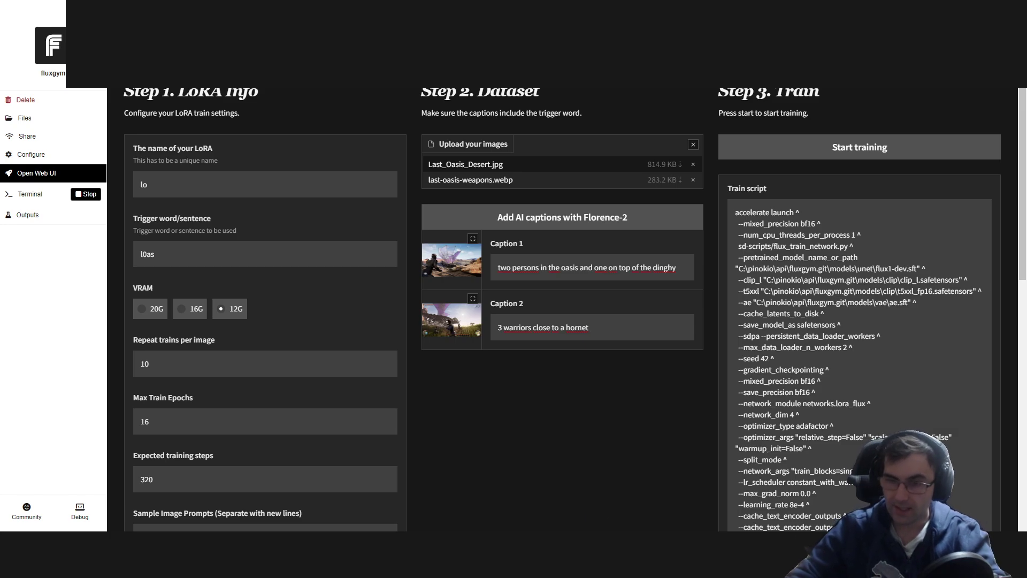
Switch to File Explorer and highlight the trained deeme safetensors files in the output folder
key("alt+Tab")
left_click_drag(267, 271, 242, 123)
left_click_drag(254, 238, 234, 120)
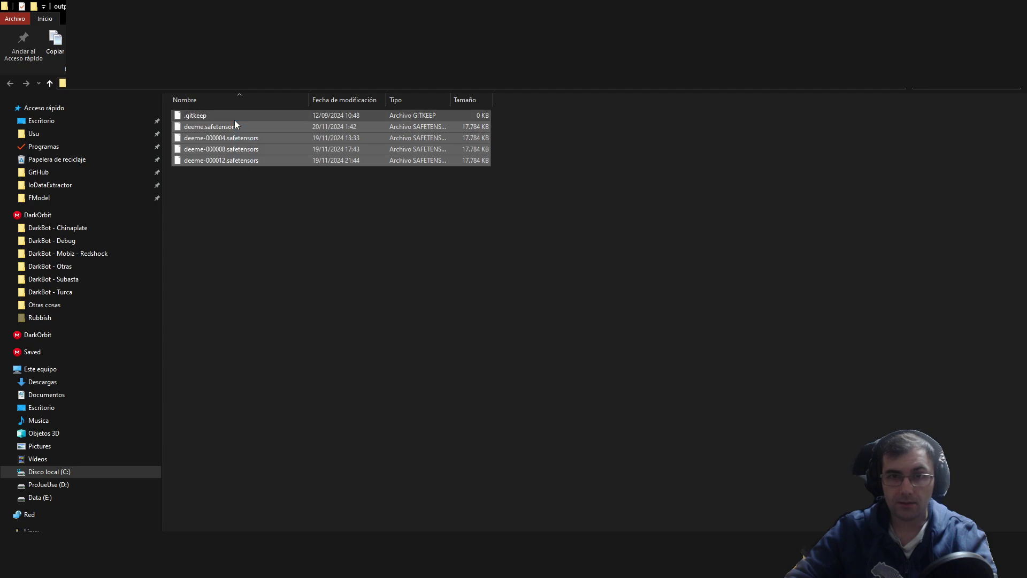
left_click(383, 273)
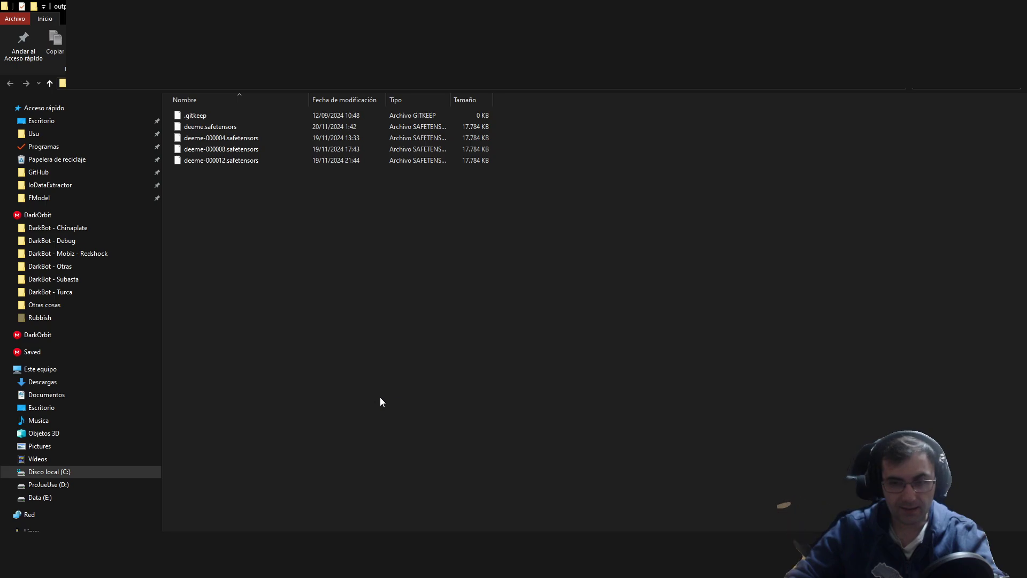
Switch to Forge in Pinokio, look through its project files and return to its web UI
key("alt+Tab")
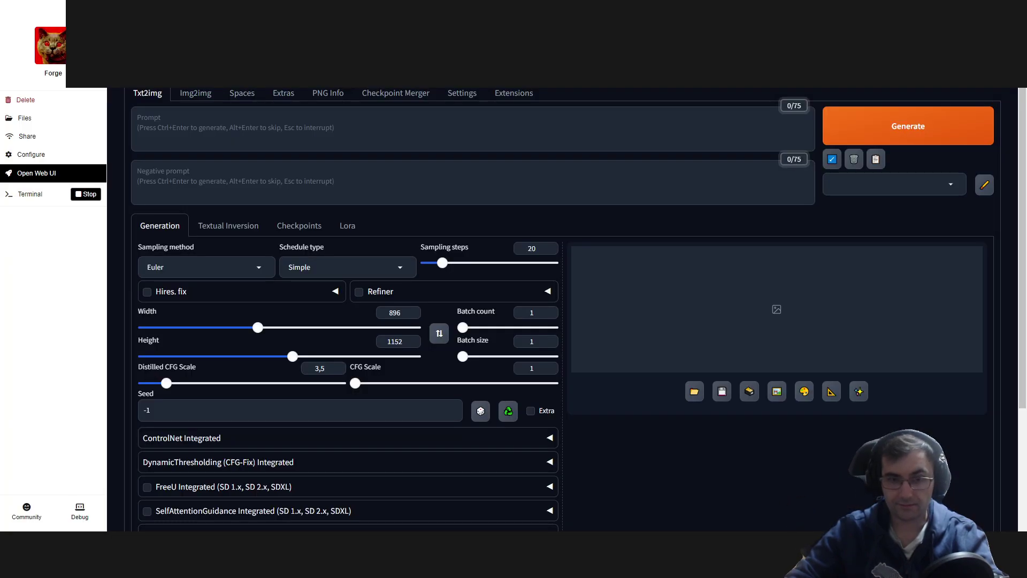
left_click(31, 120)
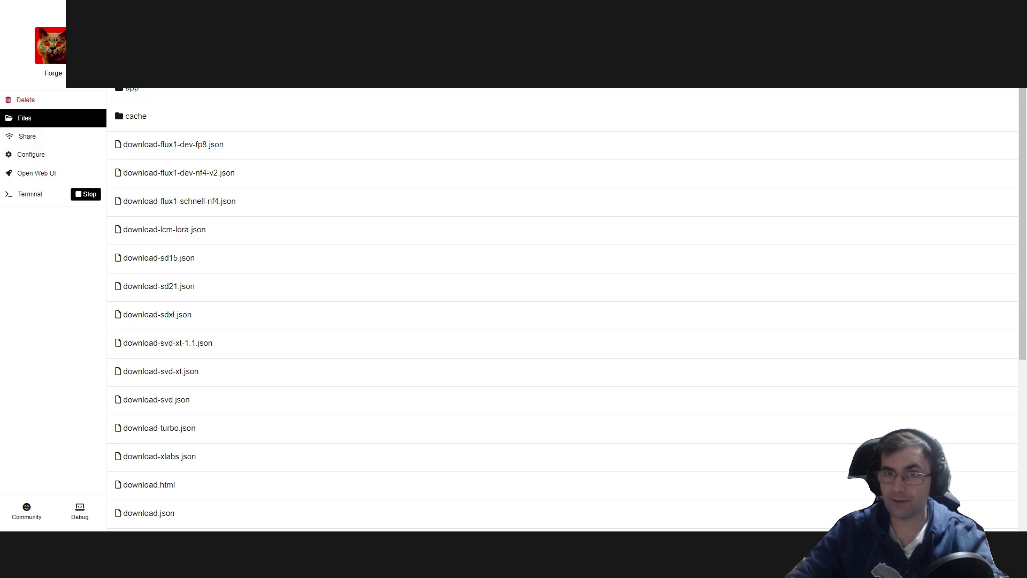
left_click(39, 177)
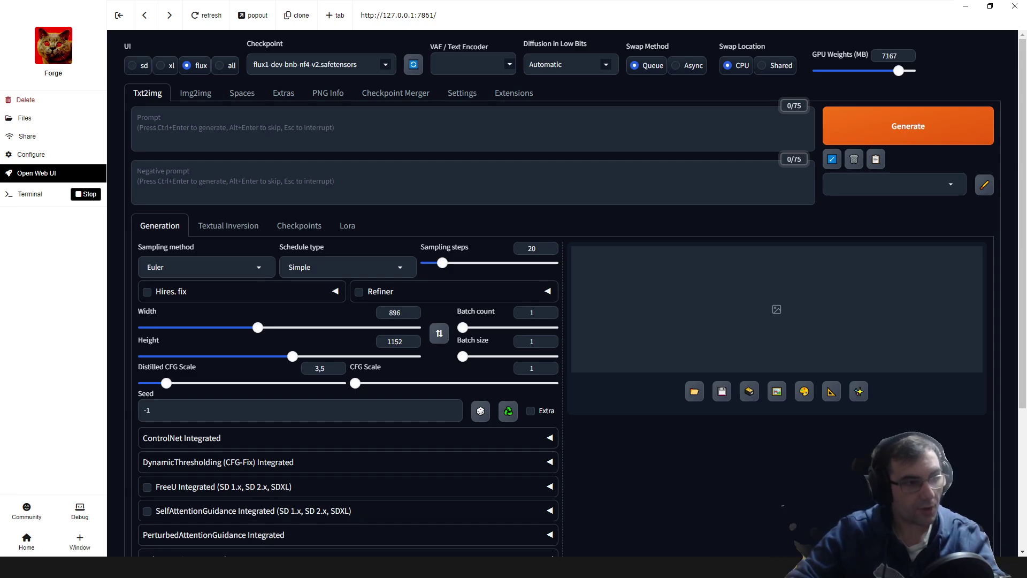
Switch to File Explorer and highlight the four deeme safetensors files in the Lora folder
key("alt+Tab")
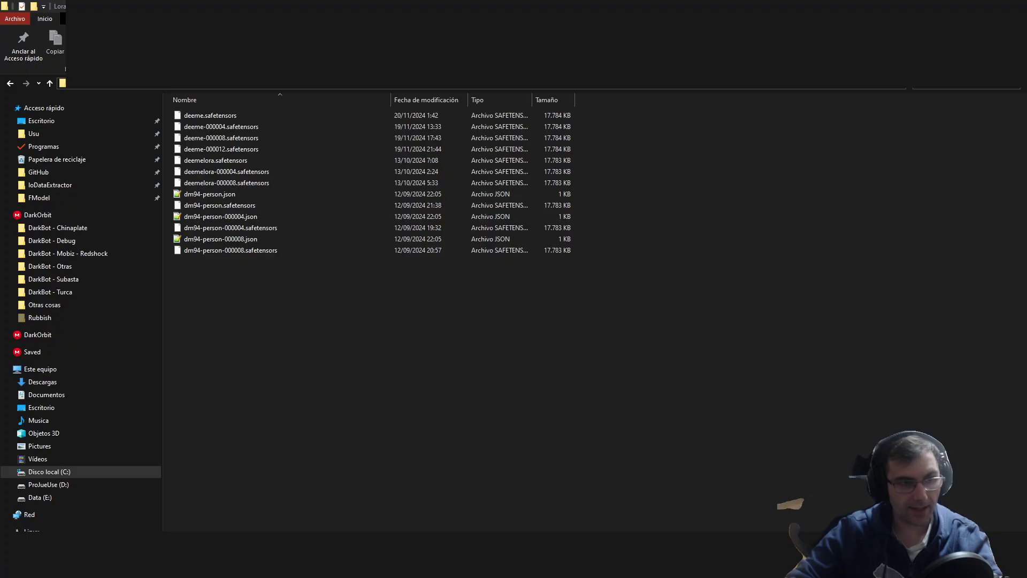
left_click_drag(317, 330, 675, 299)
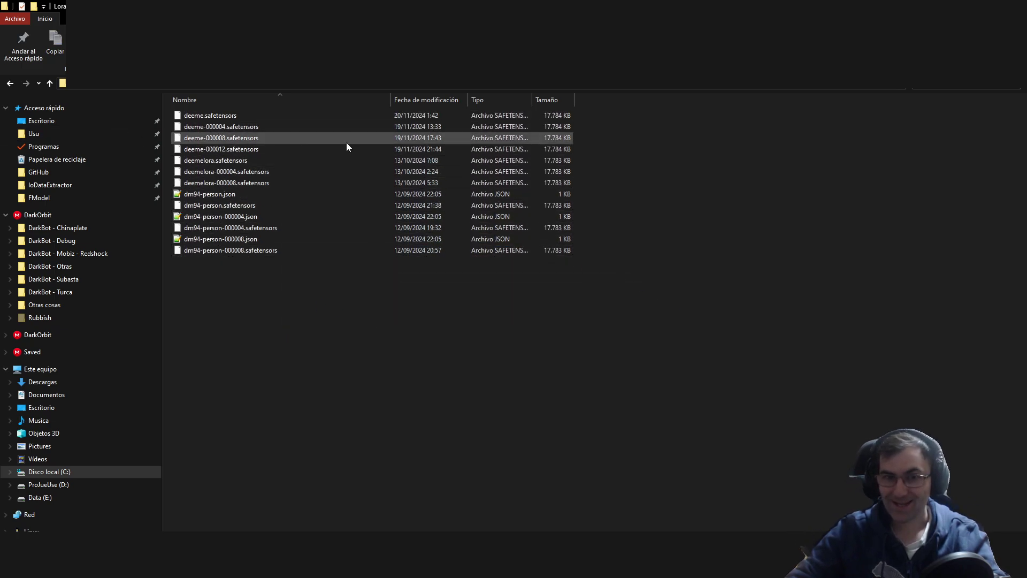
left_click_drag(618, 110, 407, 162)
key("shift+Up")
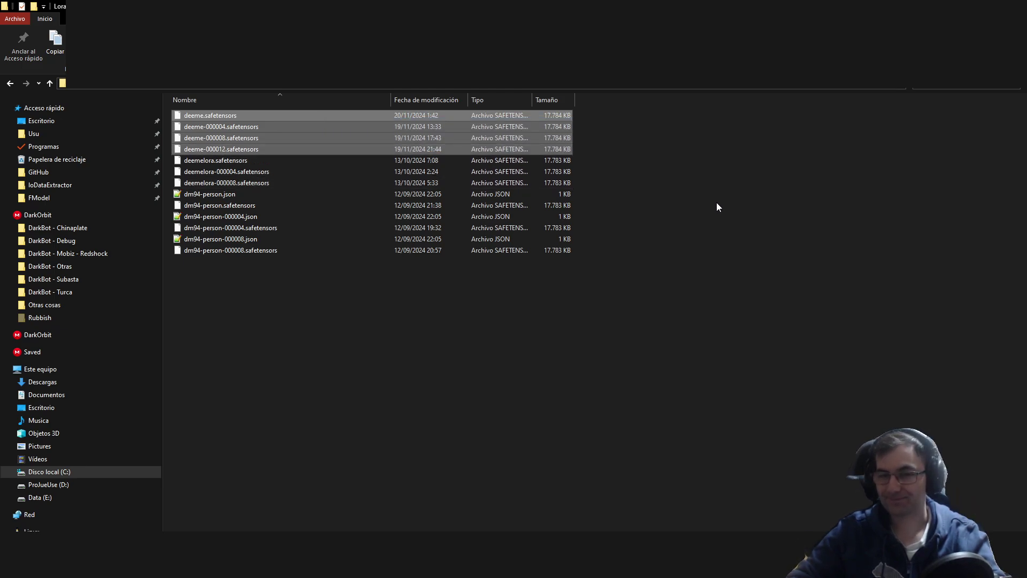
left_click(715, 202)
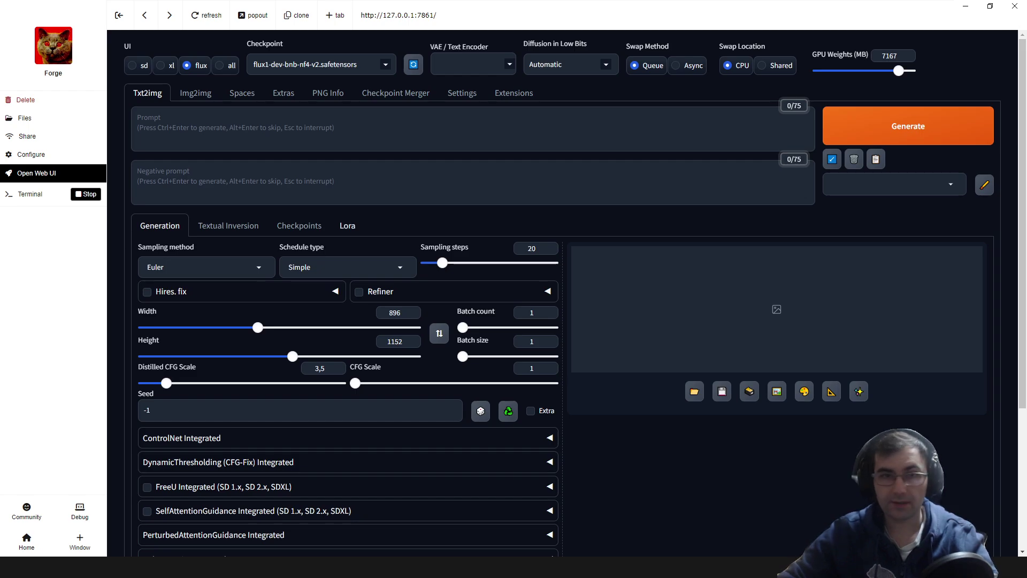
Examine the LoRA models available in Forge for text-to-image generation
left_click(348, 228)
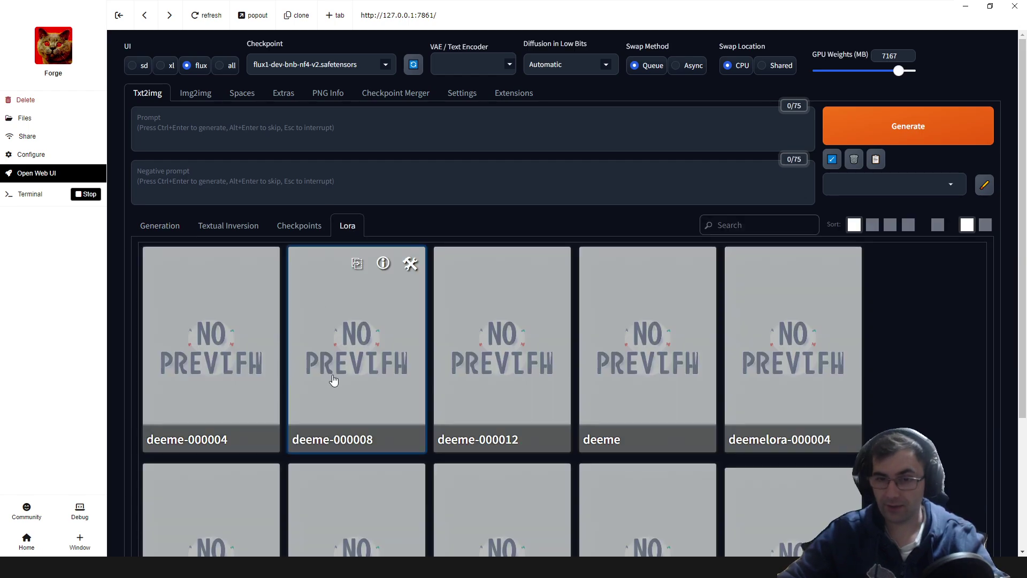
scroll(335, 380, "down", 3)
scroll(214, 385, "up", 3)
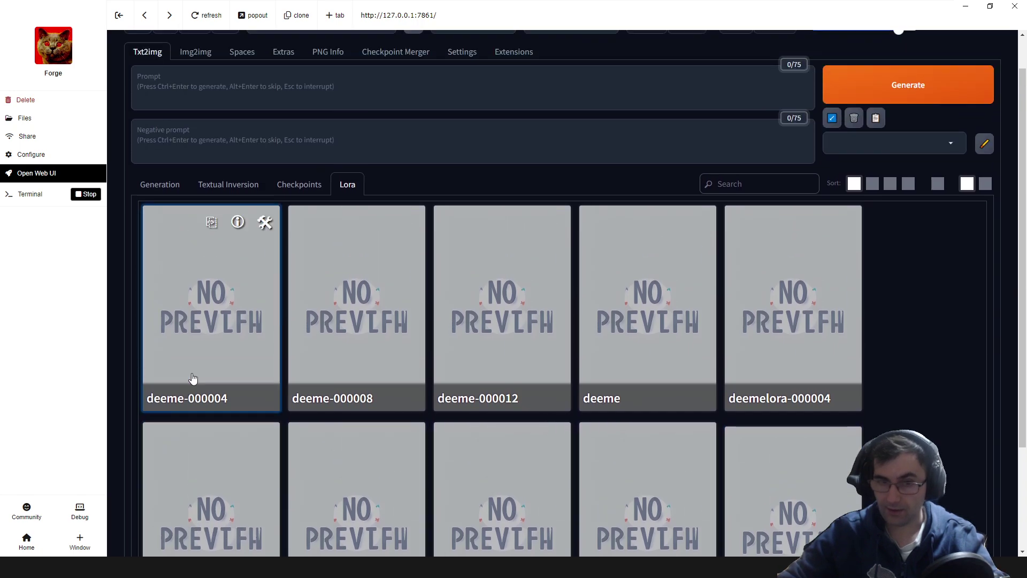
scroll(472, 406, "down", 3)
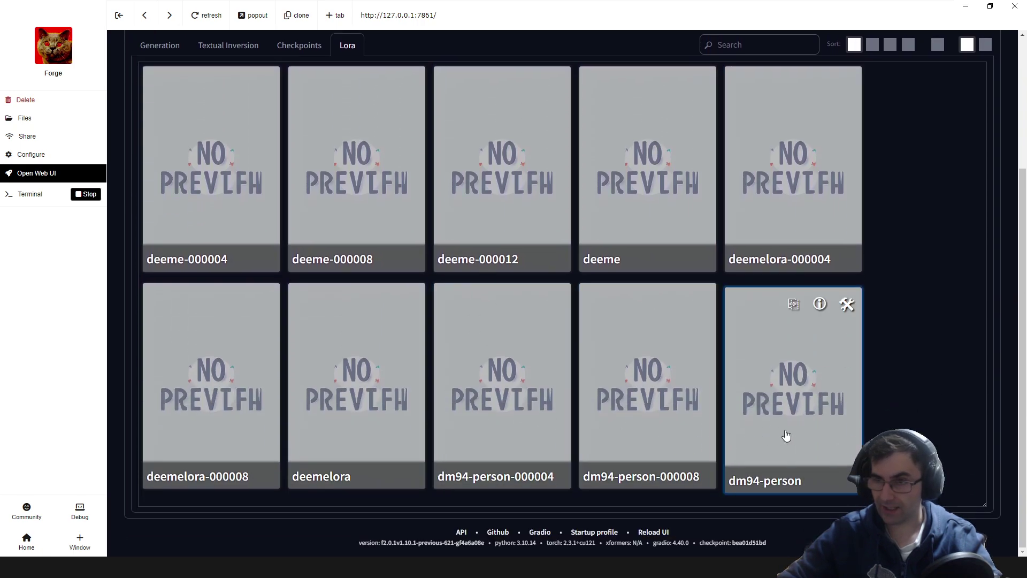
scroll(280, 321, "up", 3)
scroll(761, 386, "up", 1)
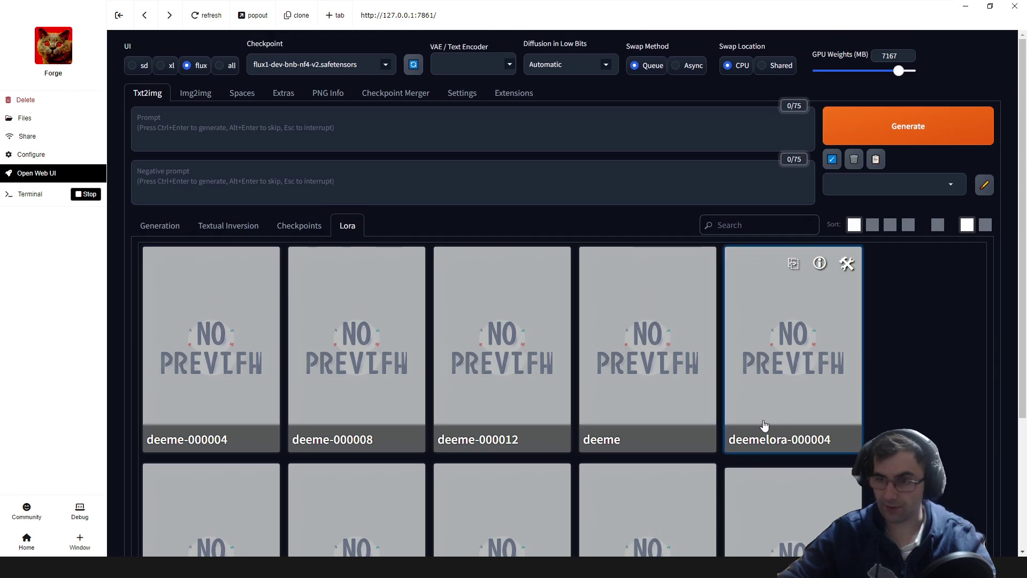
mouse_move(795, 269)
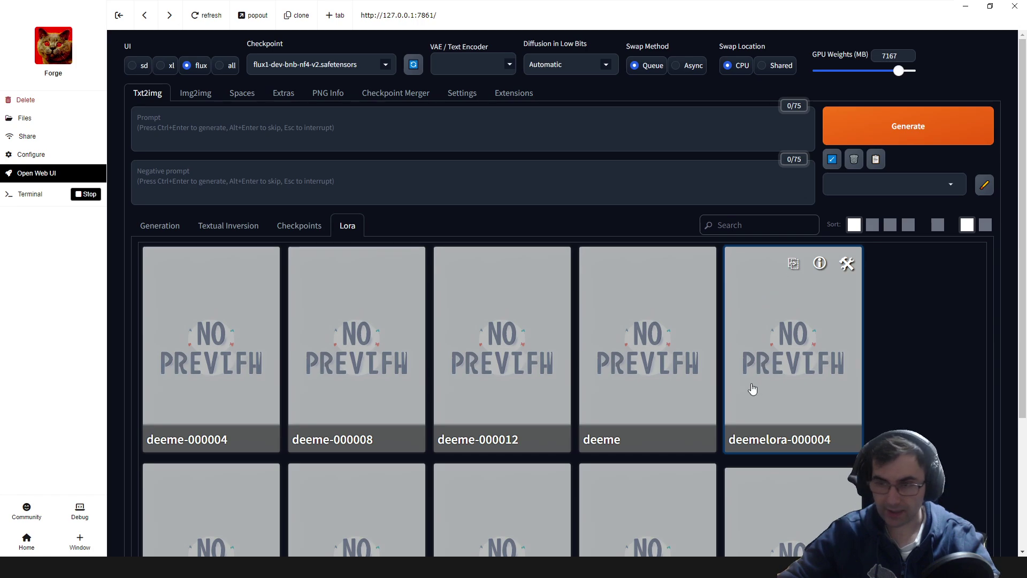
scroll(752, 391, "down", 3)
scroll(598, 389, "up", 2)
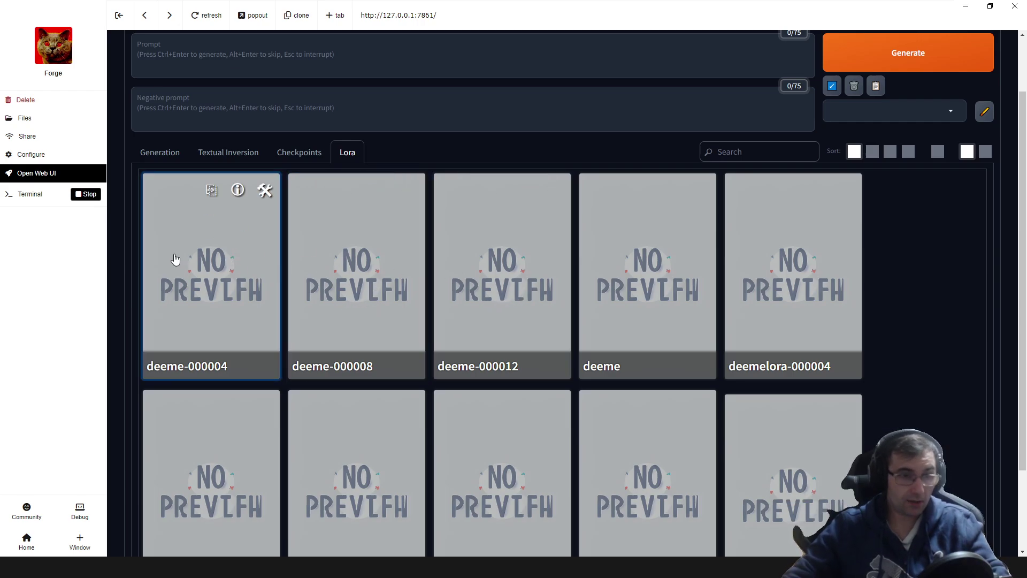
Add the LoRAs deeme-000004, deeme-000008, deeme-000012 and deeme to the prompt, each with weight 1
scroll(219, 279, "up", 1)
scroll(220, 278, "up", 1)
left_click(204, 133)
left_click(191, 396)
left_click(383, 379)
left_click(516, 384)
left_click(649, 377)
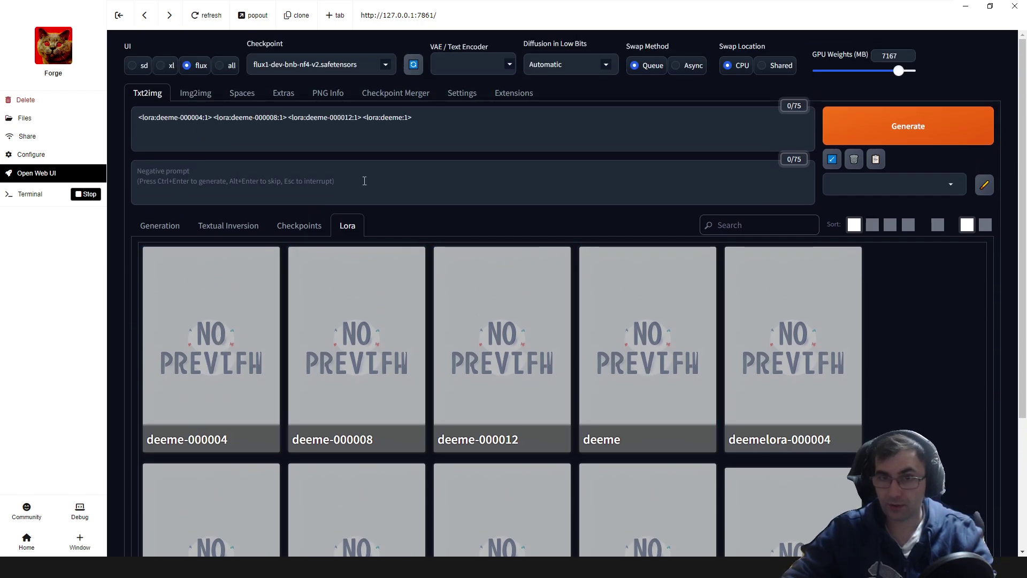
left_click_drag(449, 118, 130, 110)
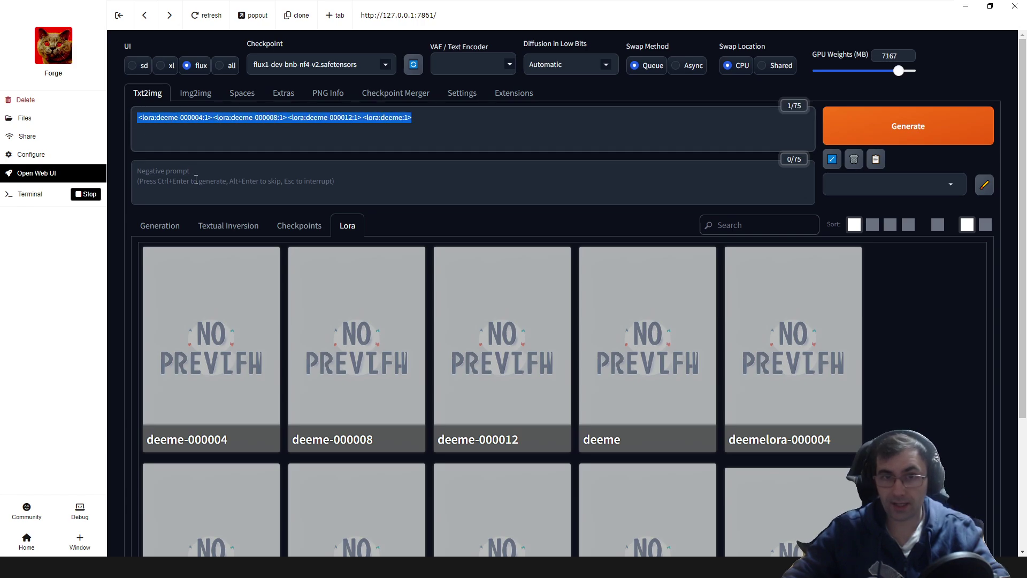
left_click(182, 146)
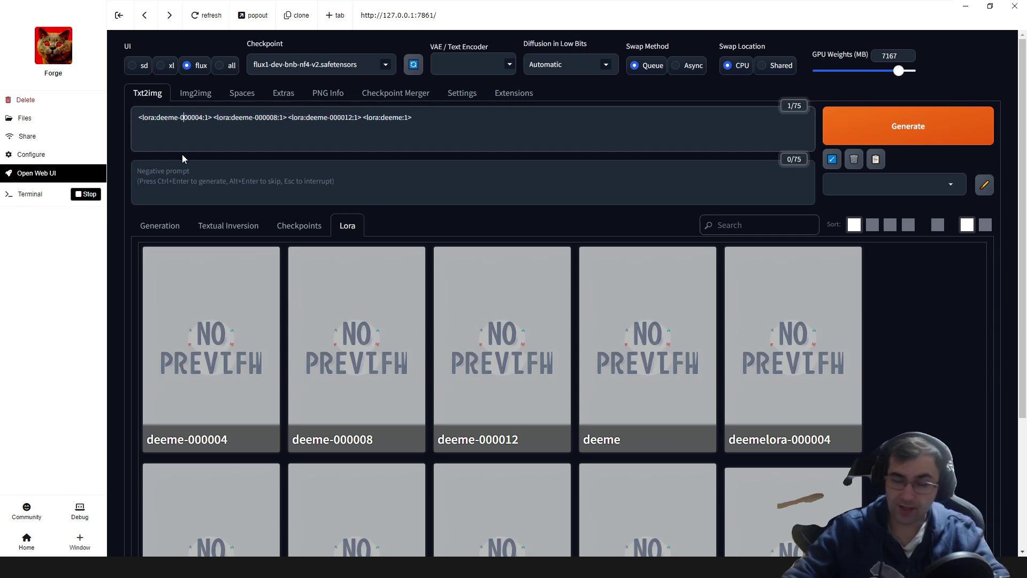
Show the generation settings and put the trigger word "deeme" in front of the LoRA tags in the prompt
left_click(171, 227)
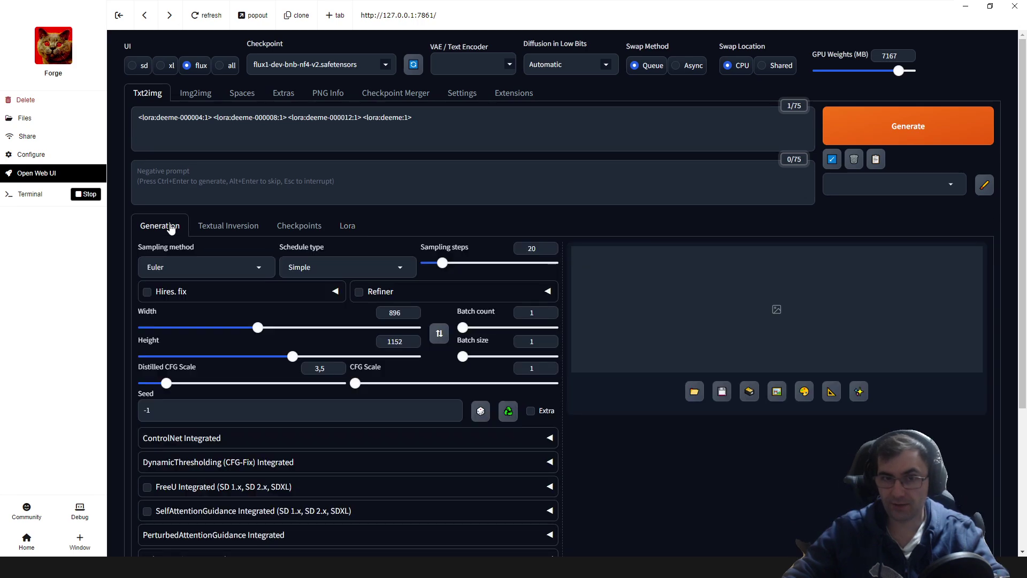
left_click(138, 117)
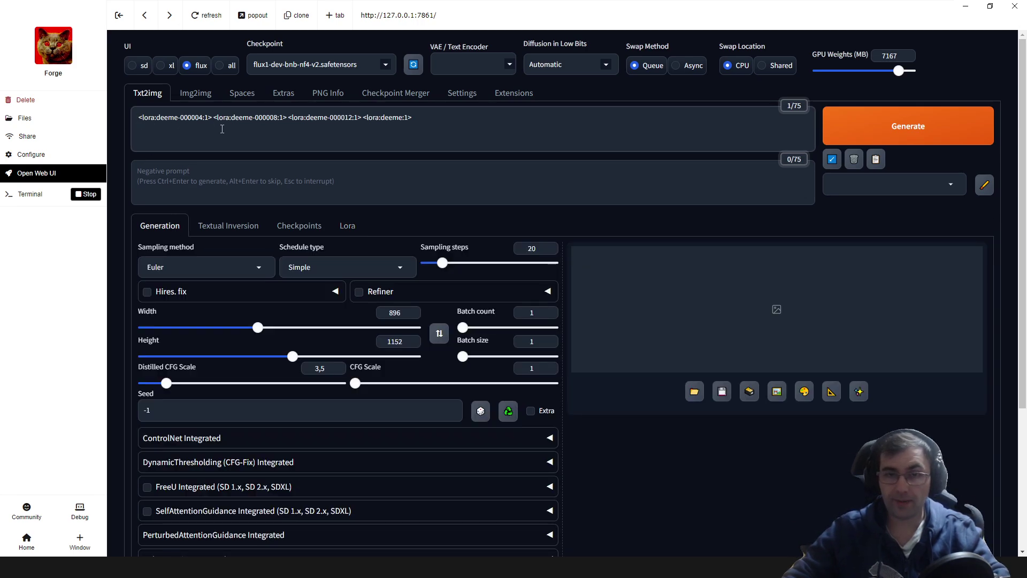
type("deeme")
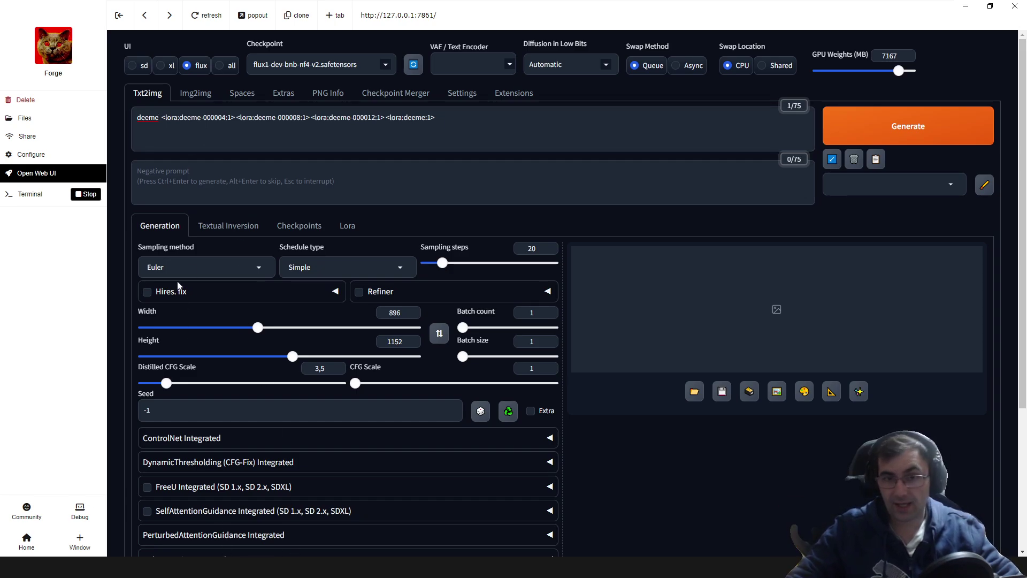
Replace the trigger word with "l0as" and follow it with "in a big battle" before the LoRA tags
double_click(147, 117)
type("l0as")
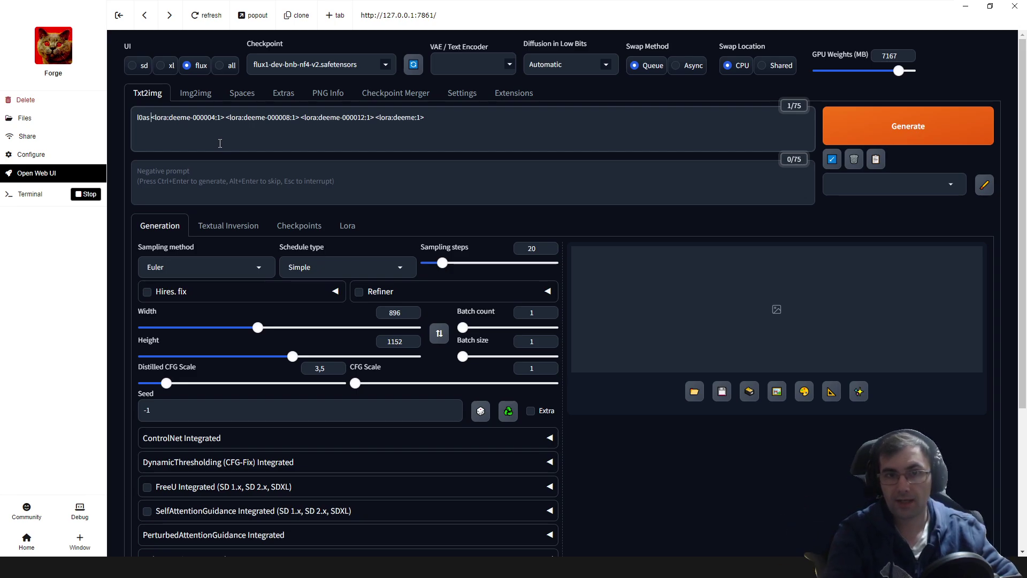
key("BackSpace")
key("BackSpace")
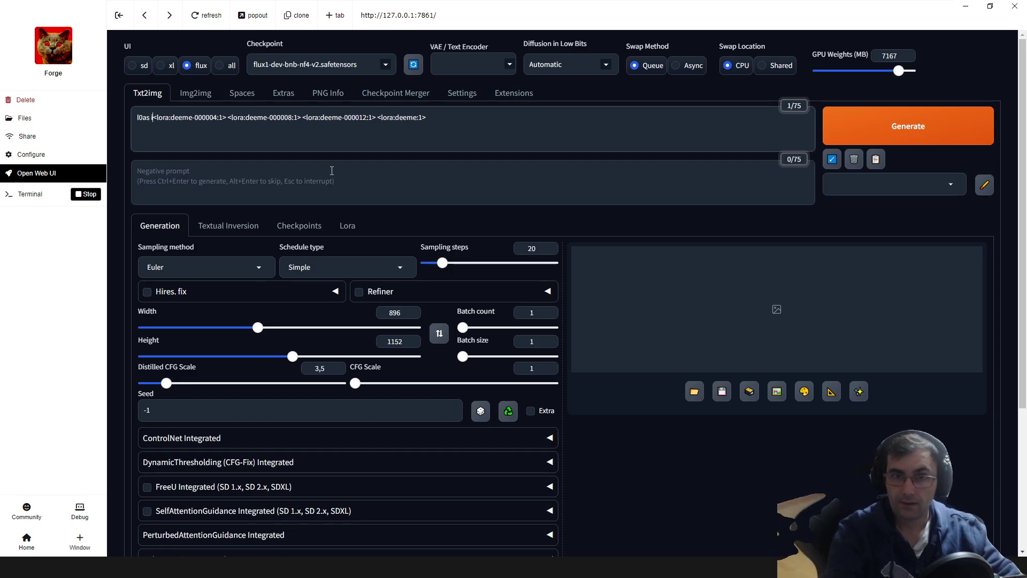
type("w")
key("BackSpace")
type("in a big battle")
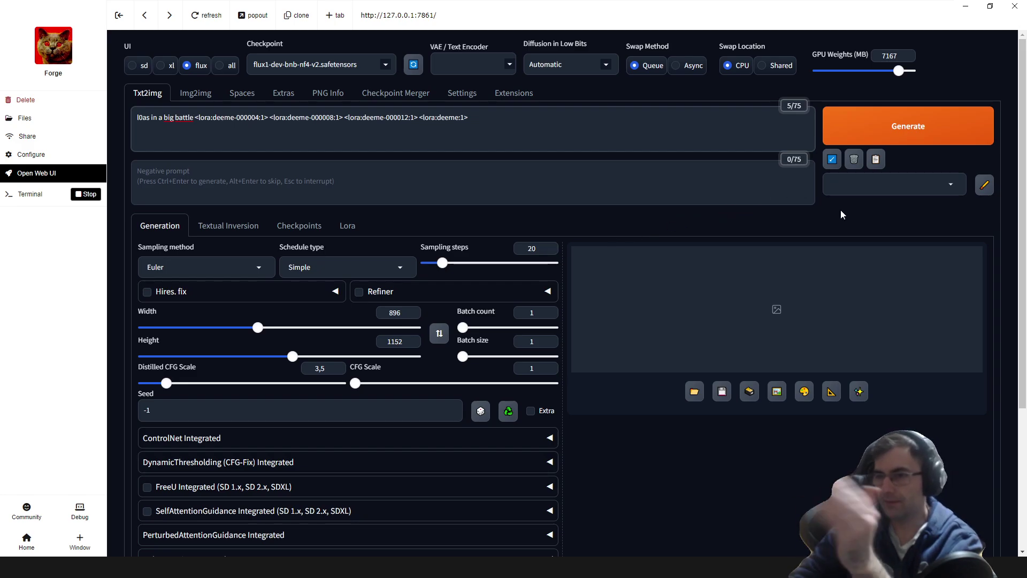
Browse the list of style presets without choosing one and return to the prompt text
left_click(883, 184)
scroll(918, 278, "down", 10)
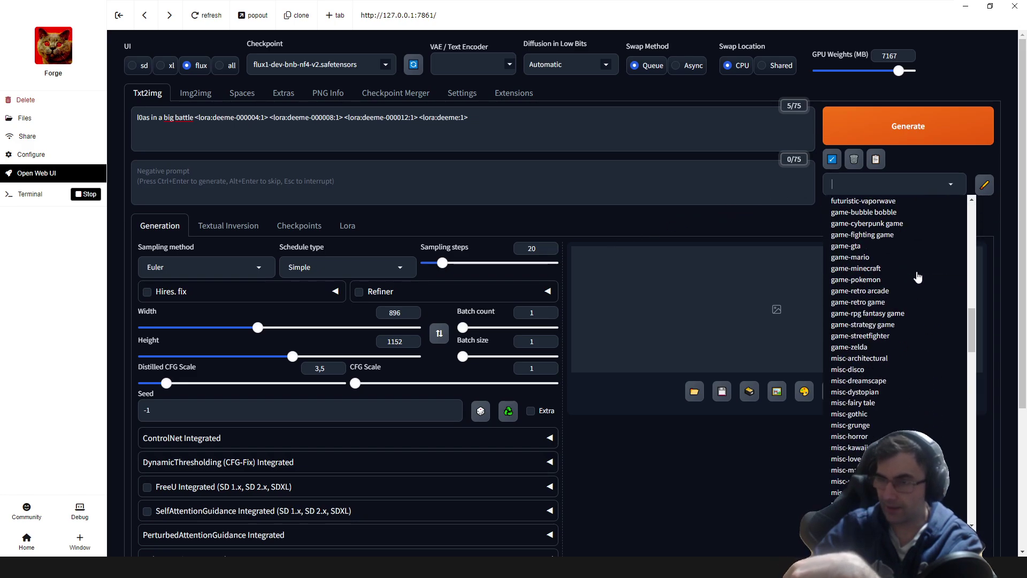
scroll(918, 277, "down", 15)
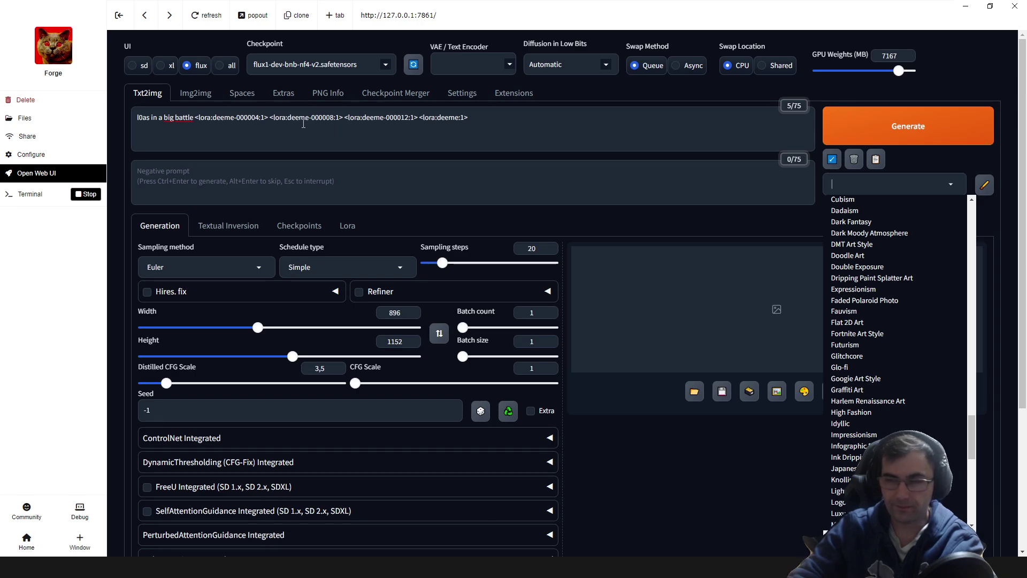
left_click(201, 117)
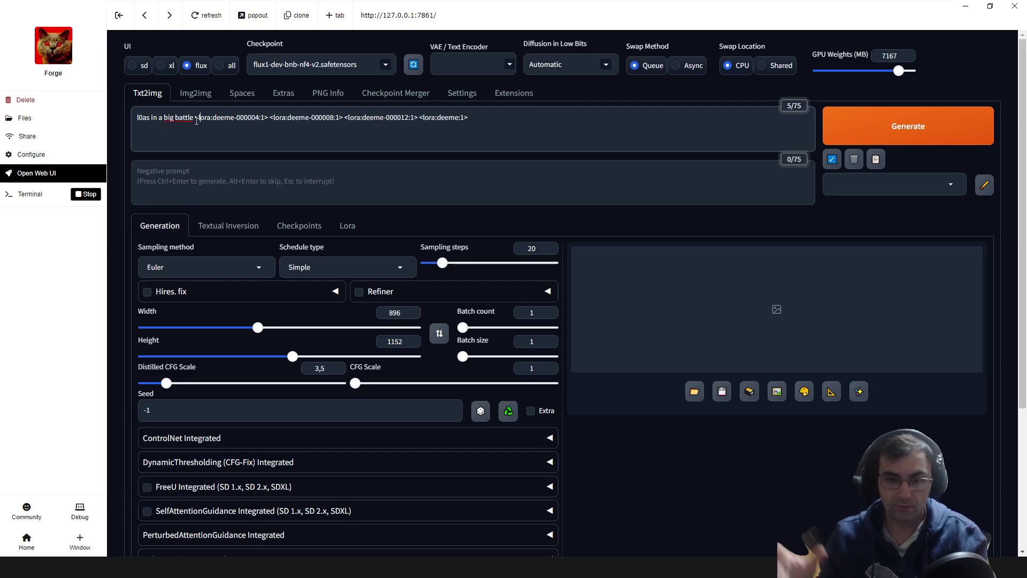
left_click(196, 121)
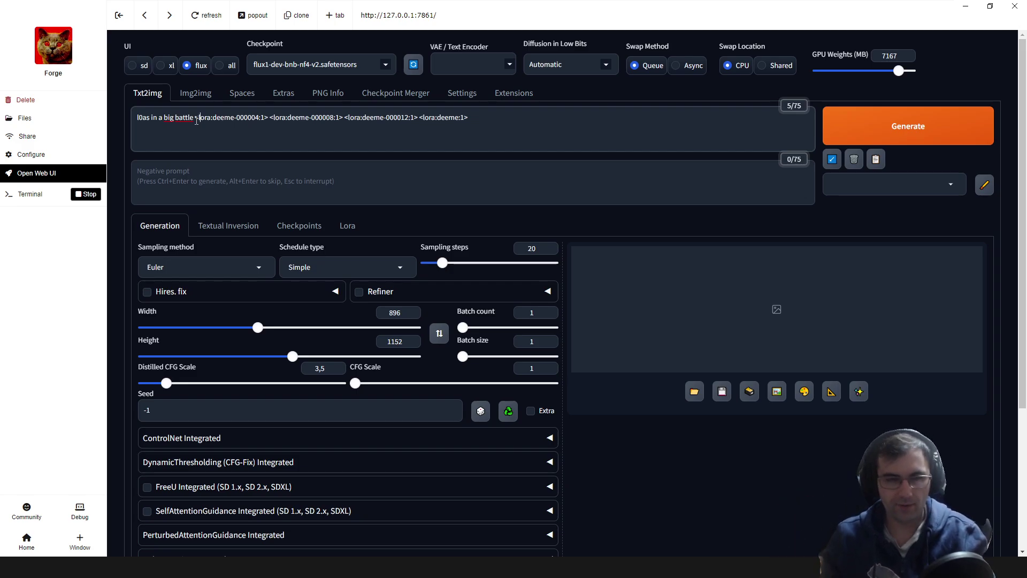